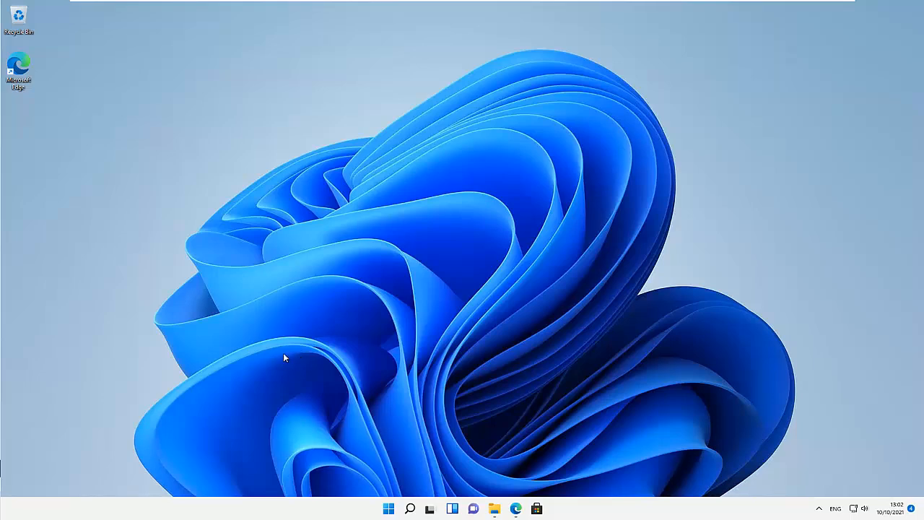
# - Launch Outlook from search and connect the Outlook.com account, declining Outlook Mobile setup
pyautogui.click(409, 508)
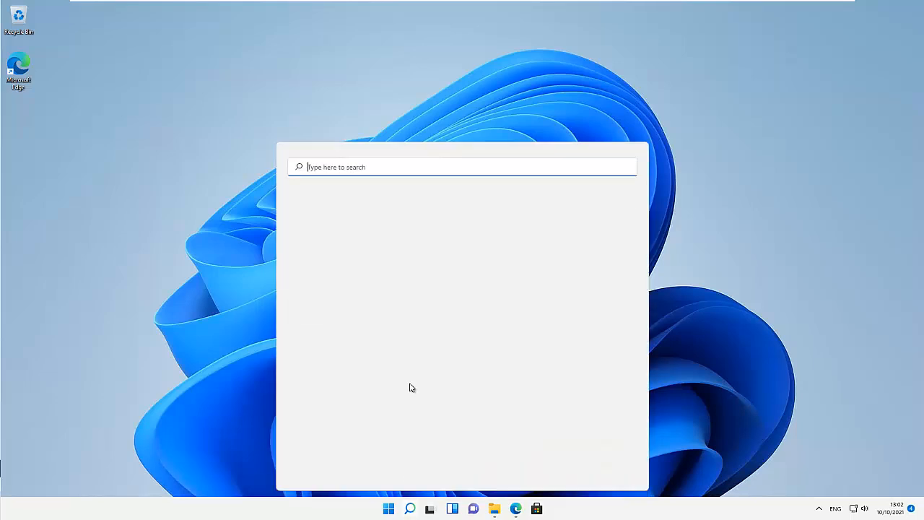
pyautogui.write('cutlo')
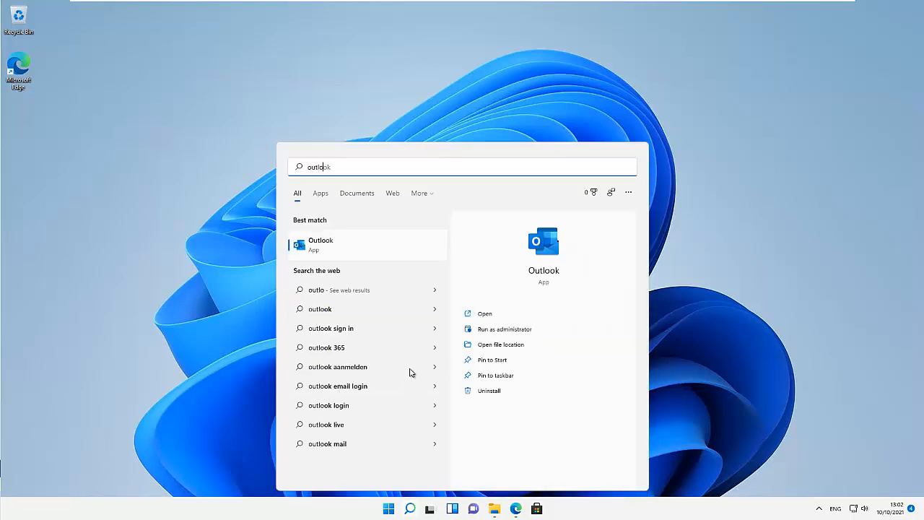
pyautogui.click(337, 253)
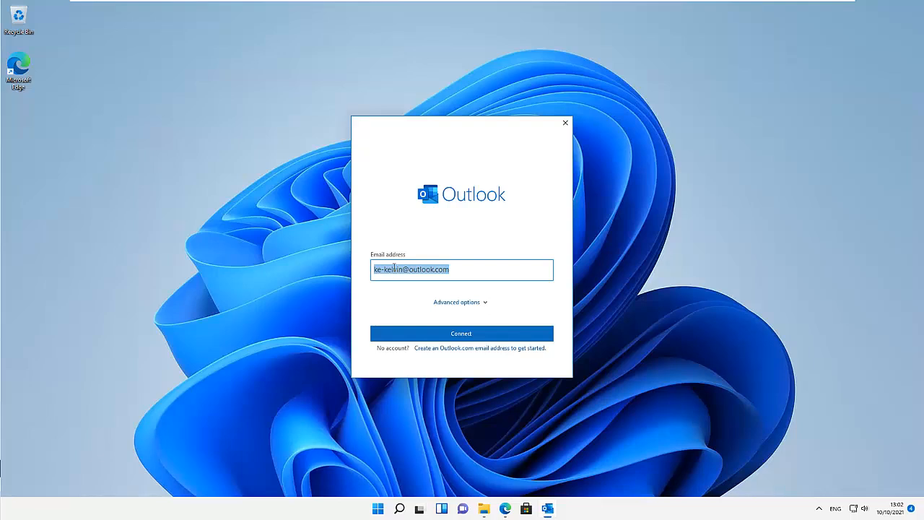
pyautogui.click(445, 341)
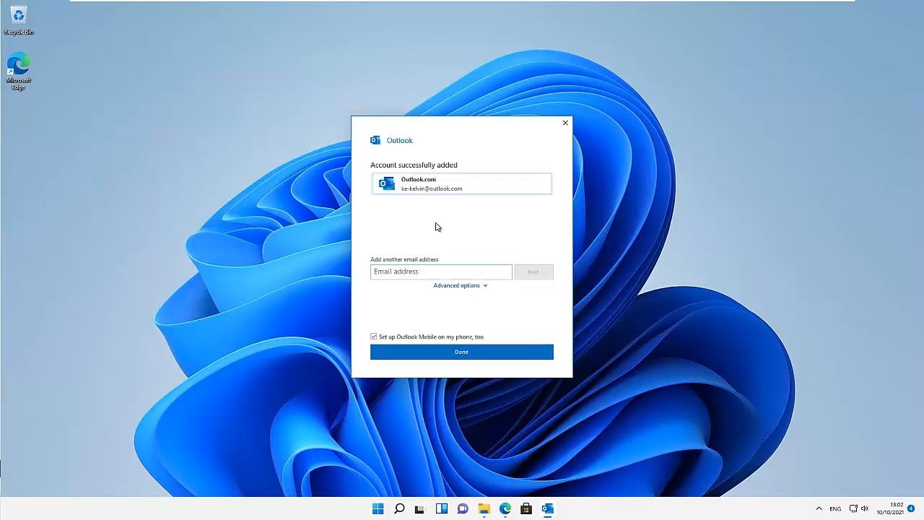
pyautogui.click(399, 338)
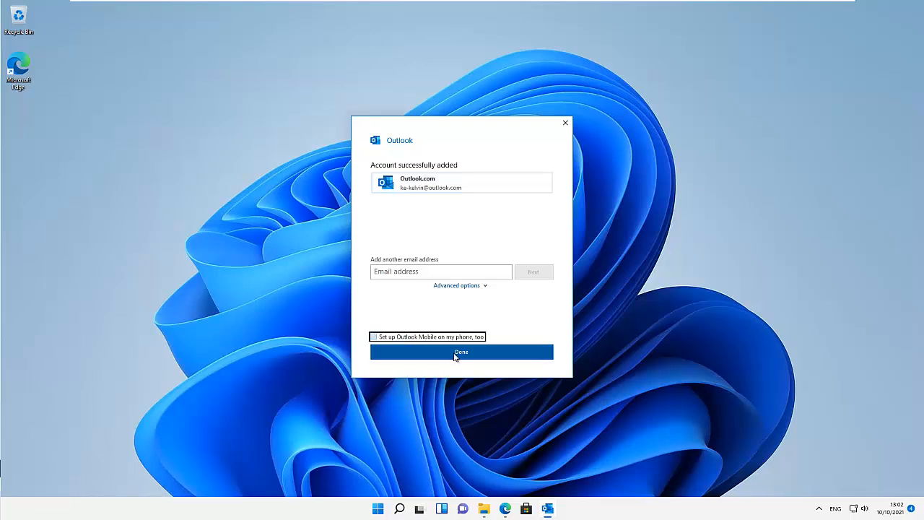
pyautogui.click(448, 351)
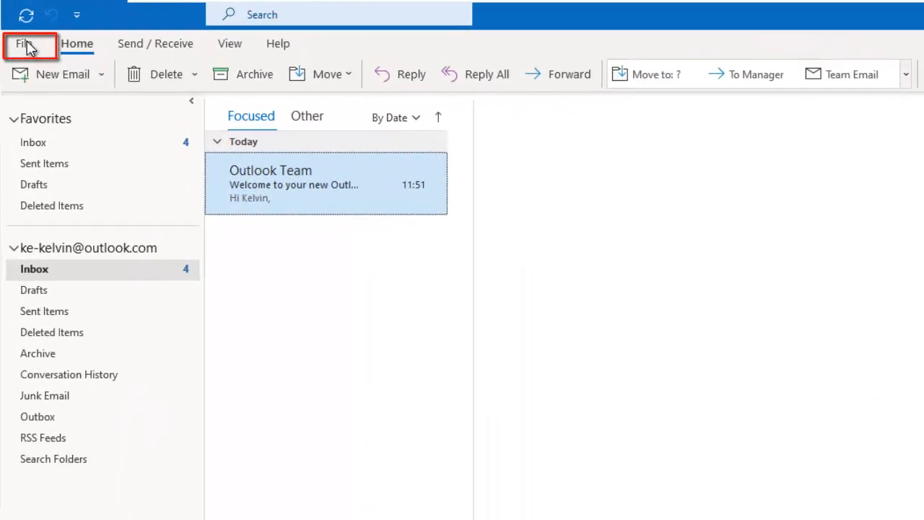
# - Open File > Account Settings and start a new email account from the Email tab
pyautogui.click(25, 45)
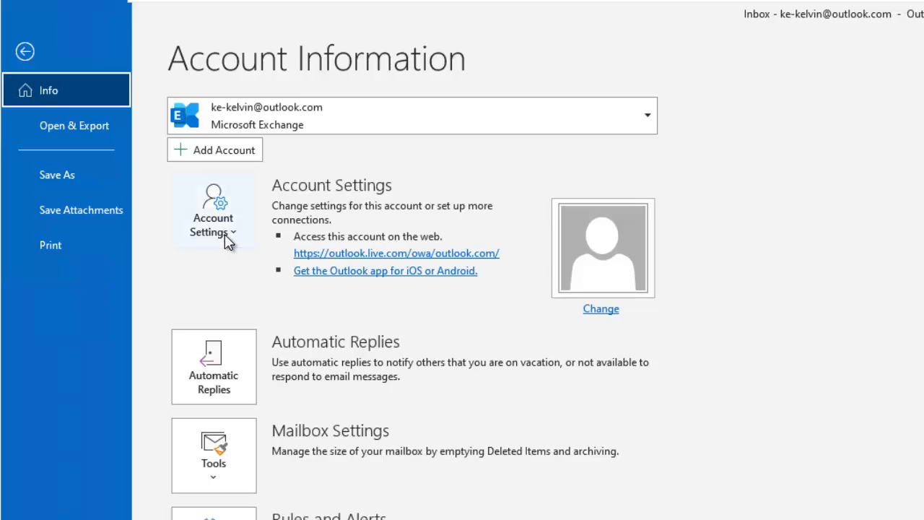
pyautogui.click(224, 234)
pyautogui.click(253, 281)
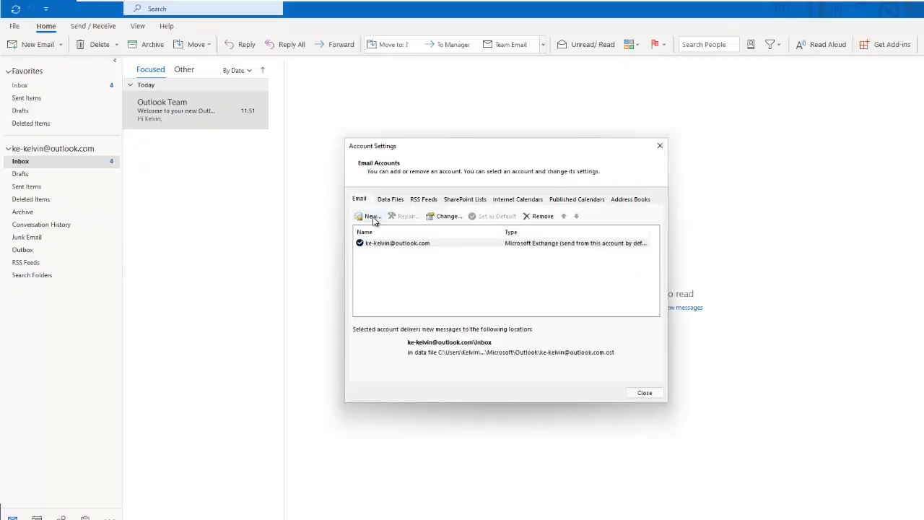
pyautogui.click(371, 216)
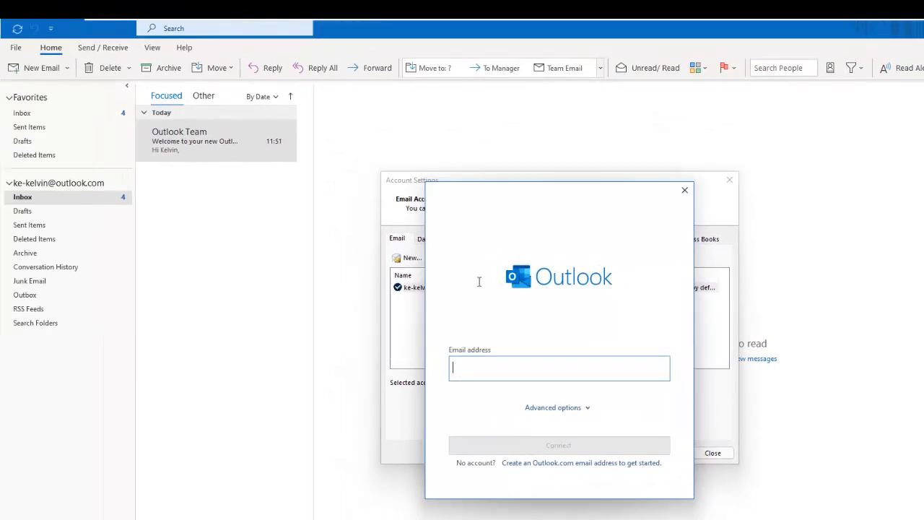
# - Open Control Panel's Mail (Microsoft Outlook) profiles list, review the single Outlook profile, then close it
pyautogui.click(399, 508)
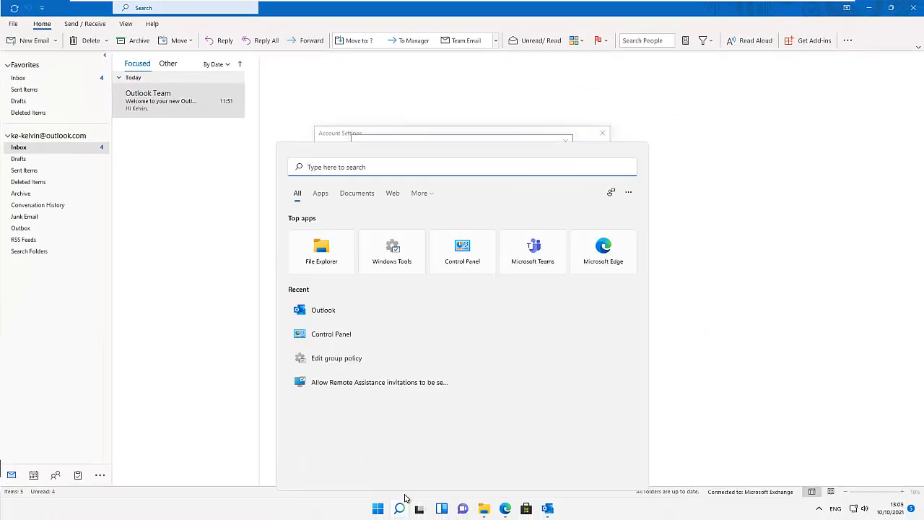
pyautogui.write('control')
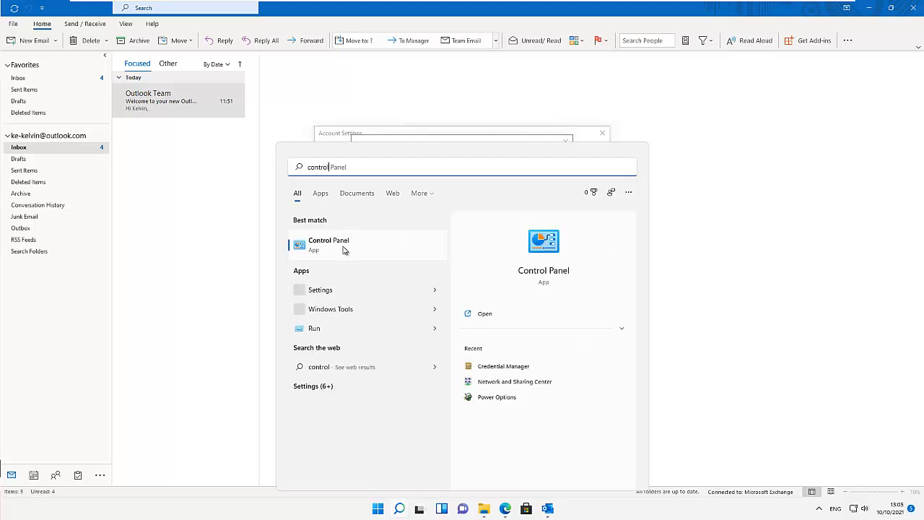
pyautogui.click(339, 250)
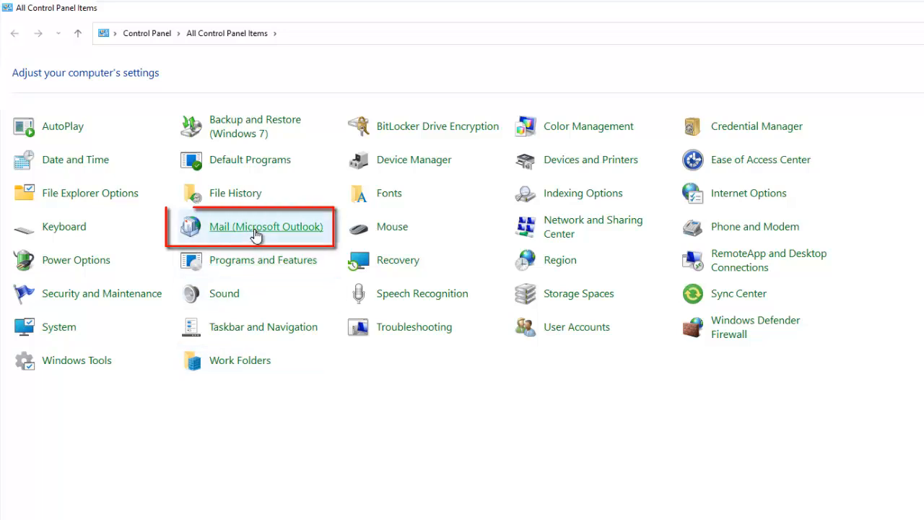
pyautogui.click(254, 233)
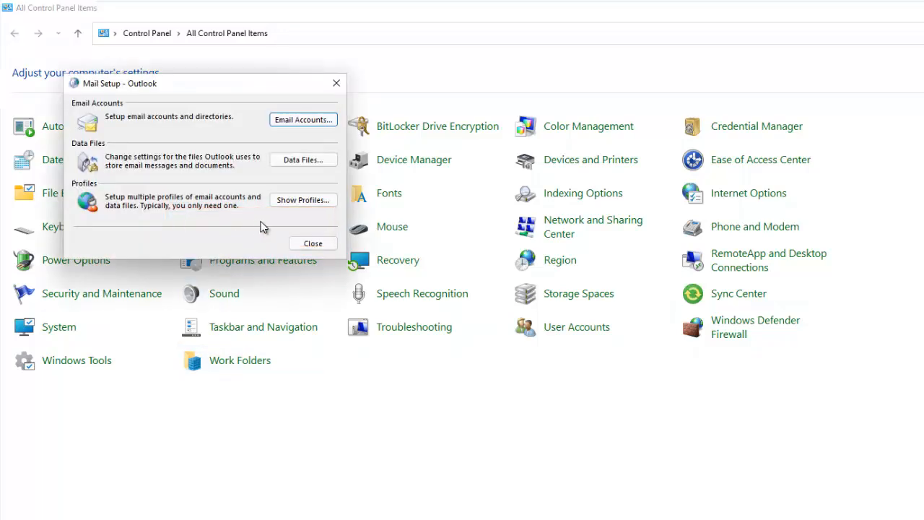
pyautogui.click(309, 202)
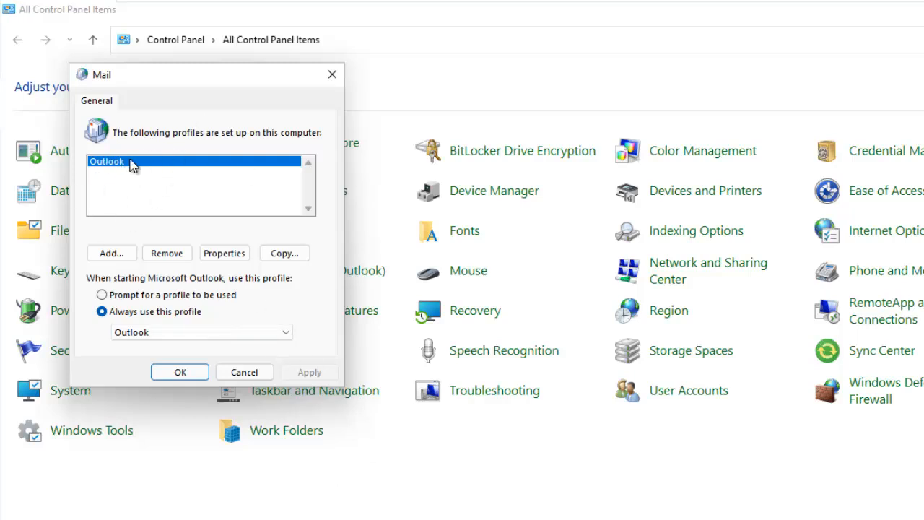
pyautogui.moveTo(212, 78); pyautogui.dragTo(598, 131)
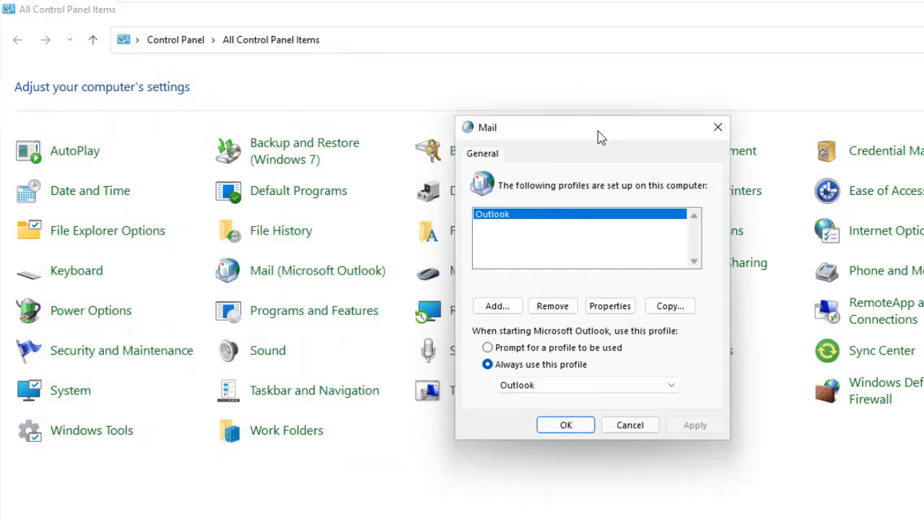
pyautogui.click(715, 129)
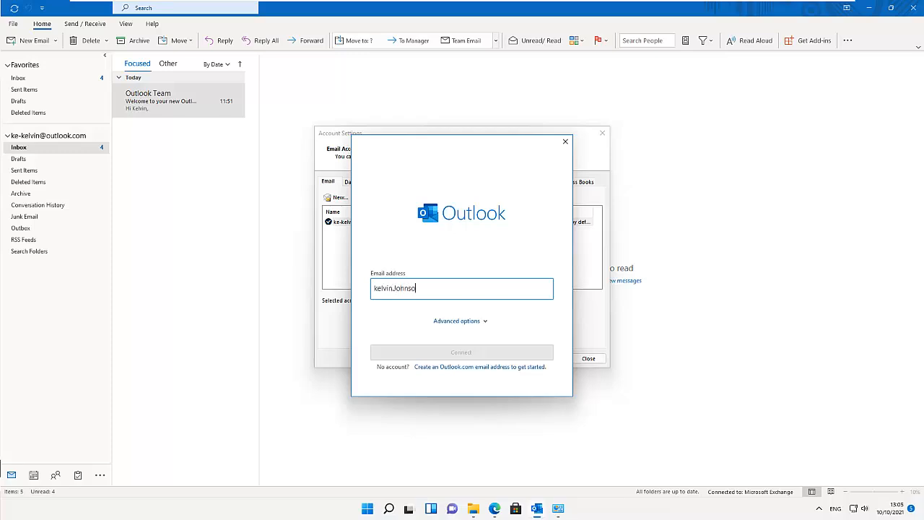
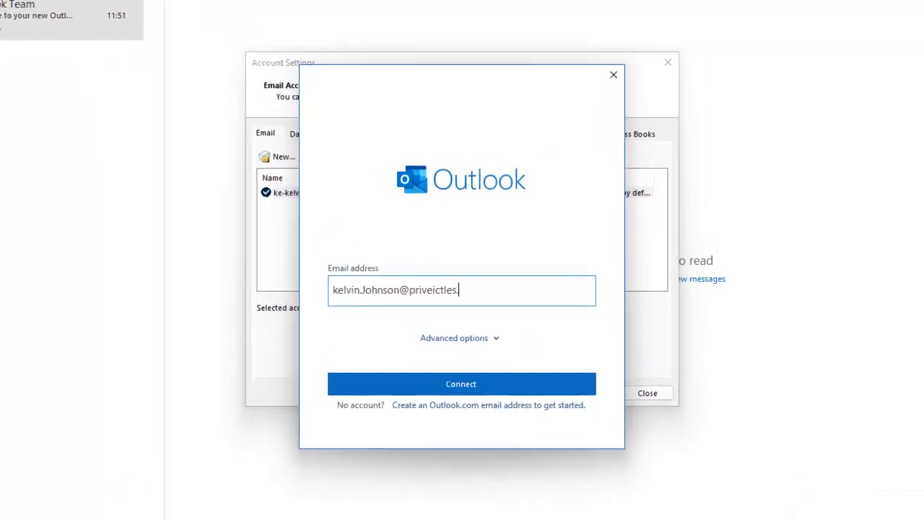
# - Finish entering the work email address and connect it
pyautogui.click(436, 390)
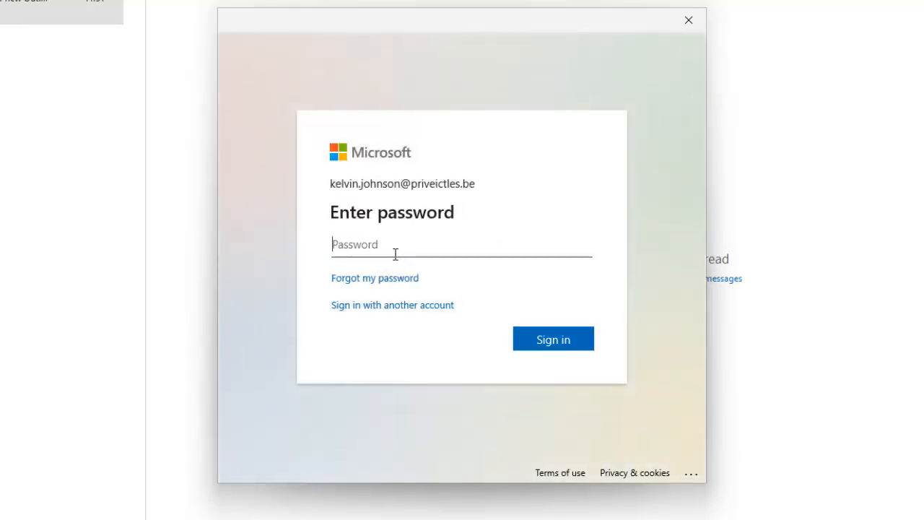
# - Sign in with the work account's password, skip the security setup prompts, and confirm
pyautogui.write('•••••••••')
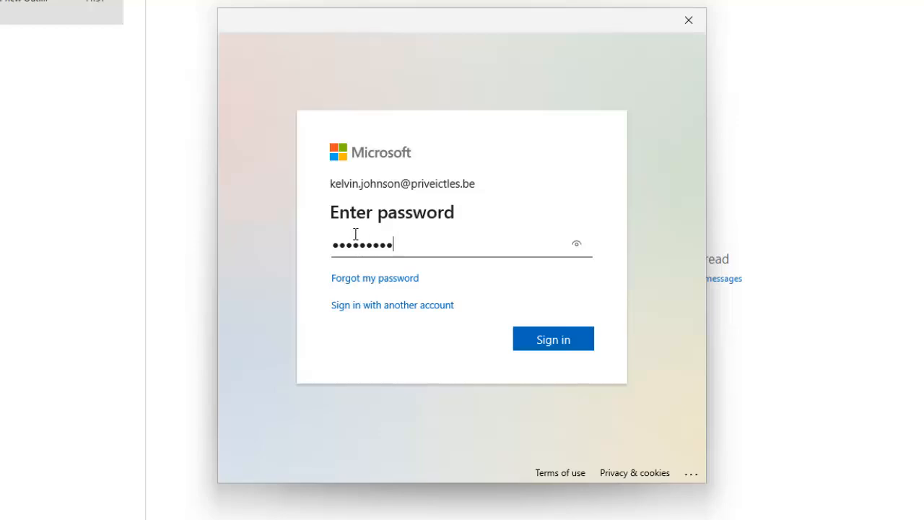
pyautogui.click(551, 344)
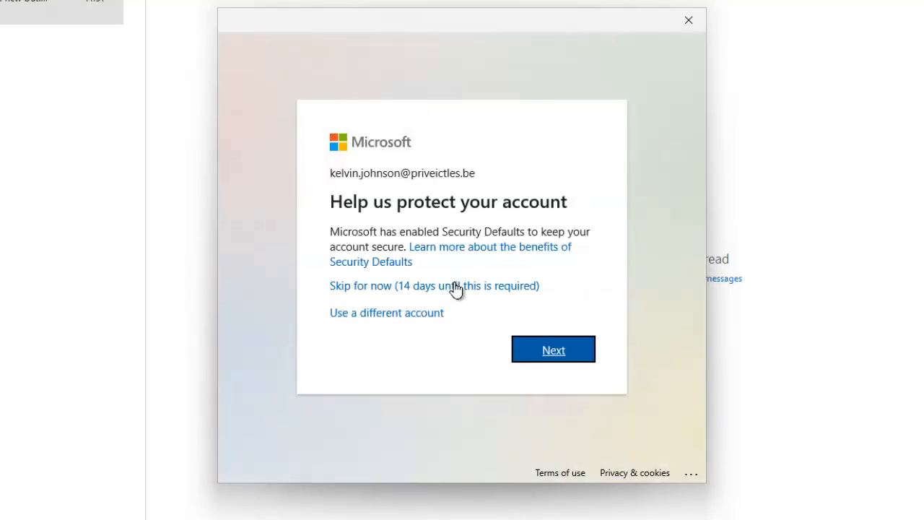
pyautogui.click(462, 287)
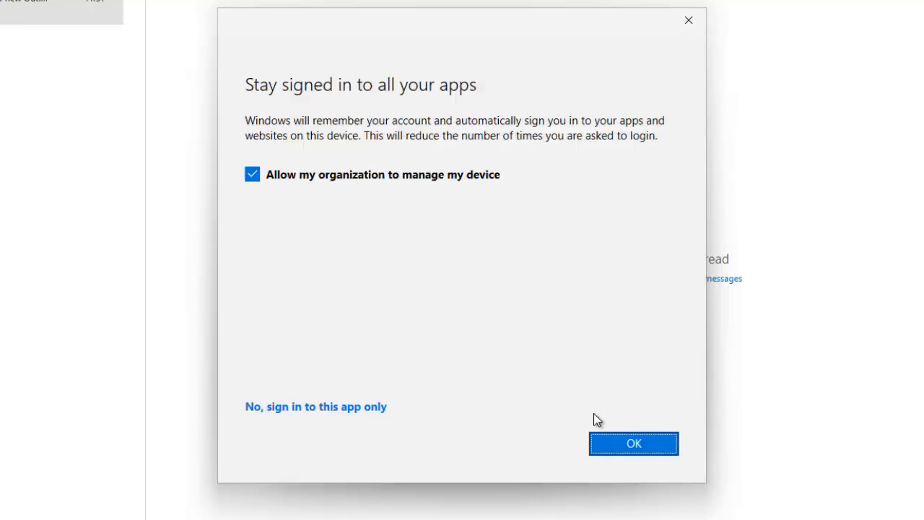
pyautogui.click(618, 446)
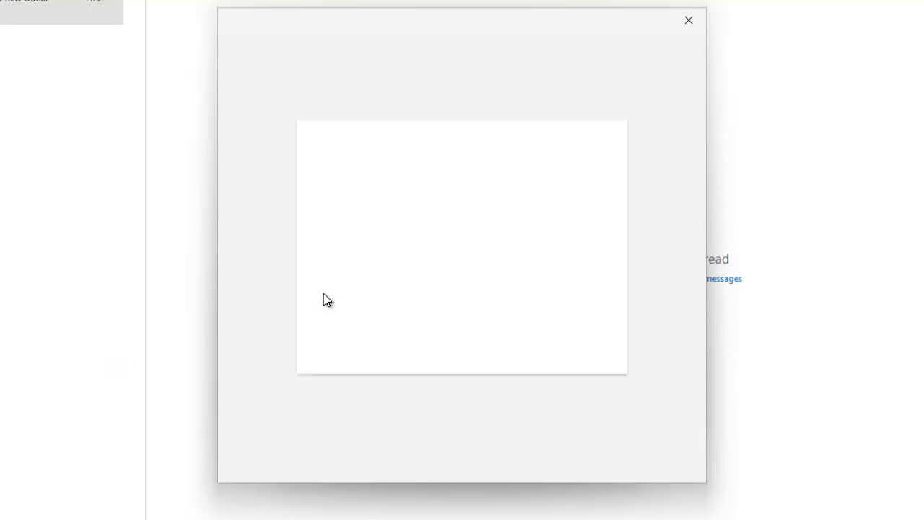
pyautogui.click(385, 286)
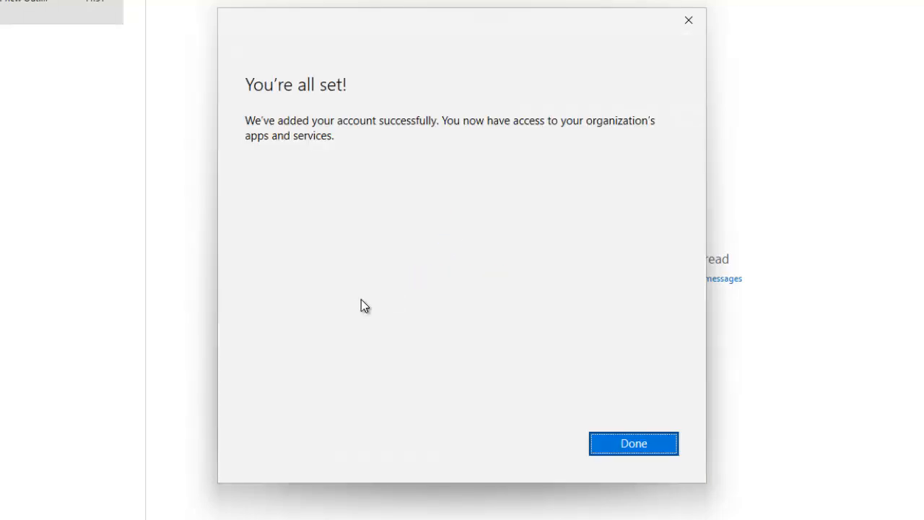
pyautogui.click(618, 450)
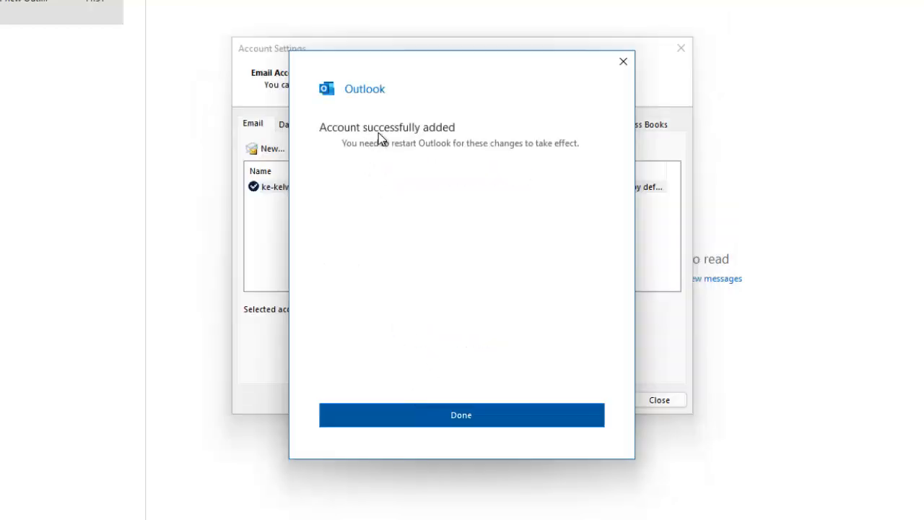
# - Close the success message, browser page and Account Settings, then quit and relaunch Outlook
pyautogui.click(466, 417)
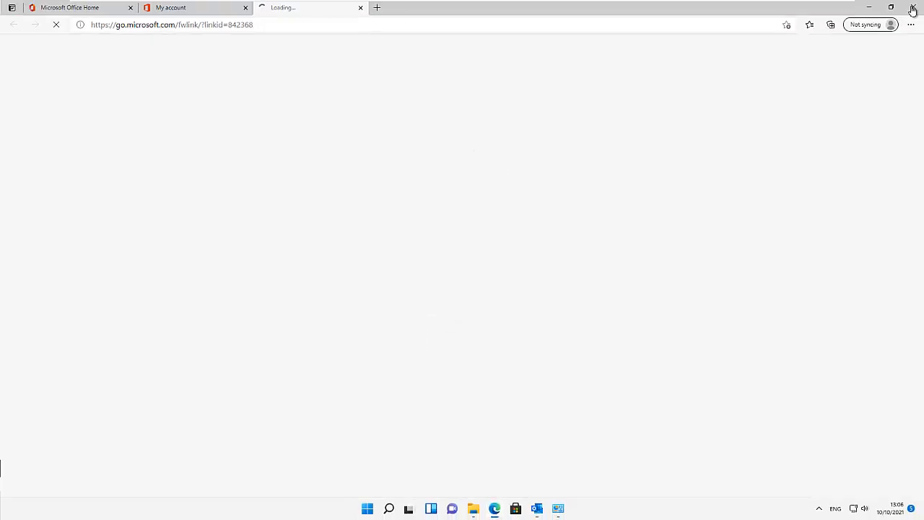
pyautogui.click(868, 7)
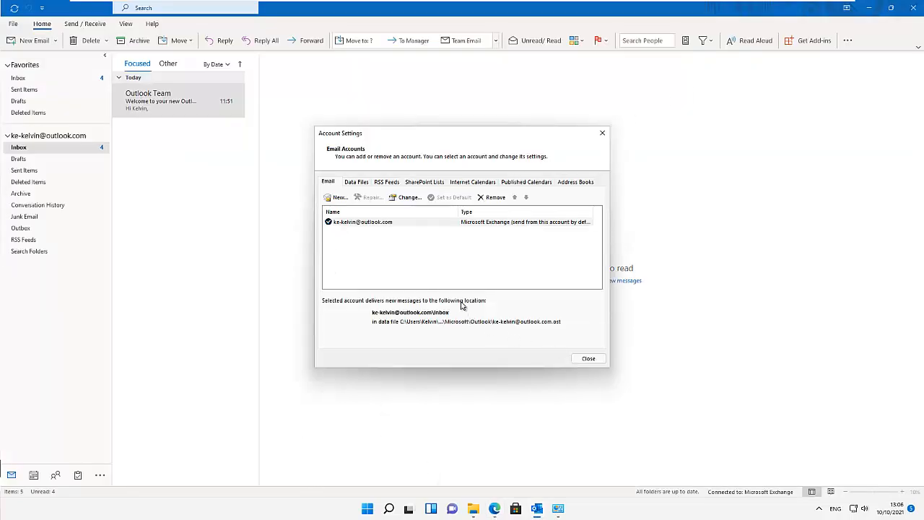
pyautogui.click(586, 358)
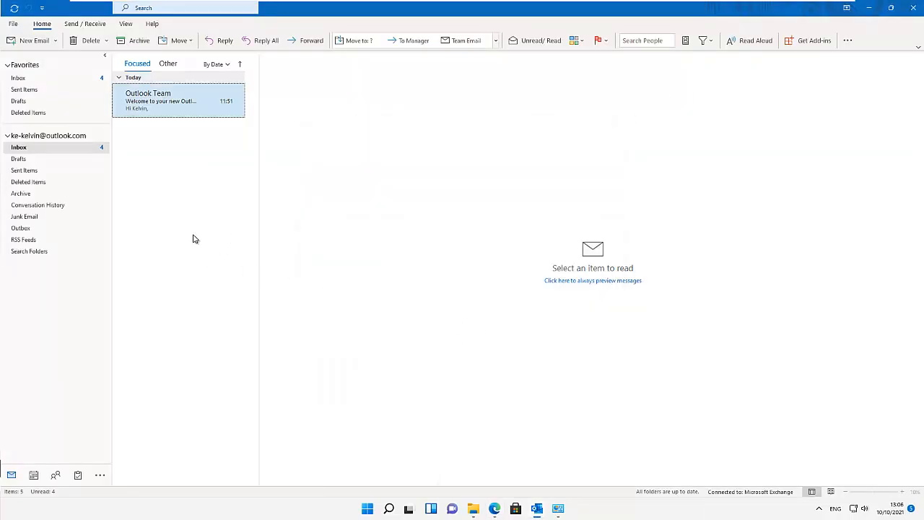
pyautogui.click(914, 9)
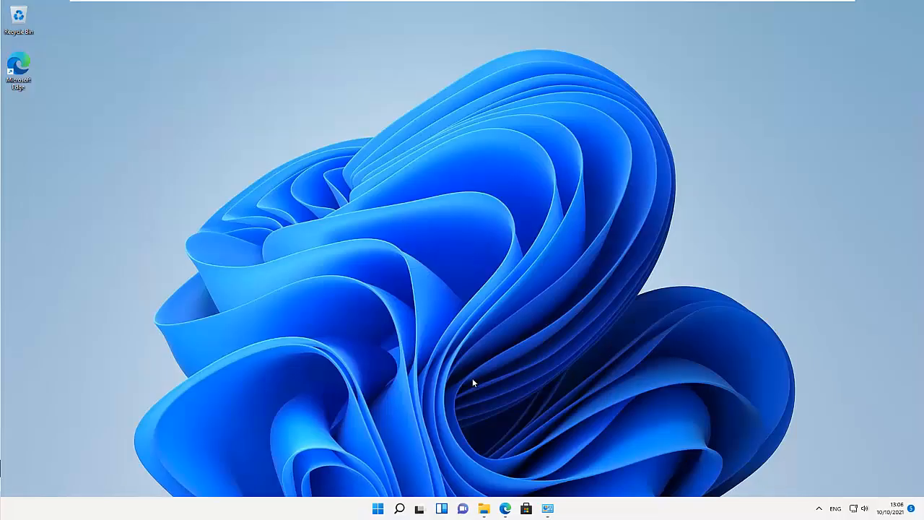
pyautogui.click(399, 509)
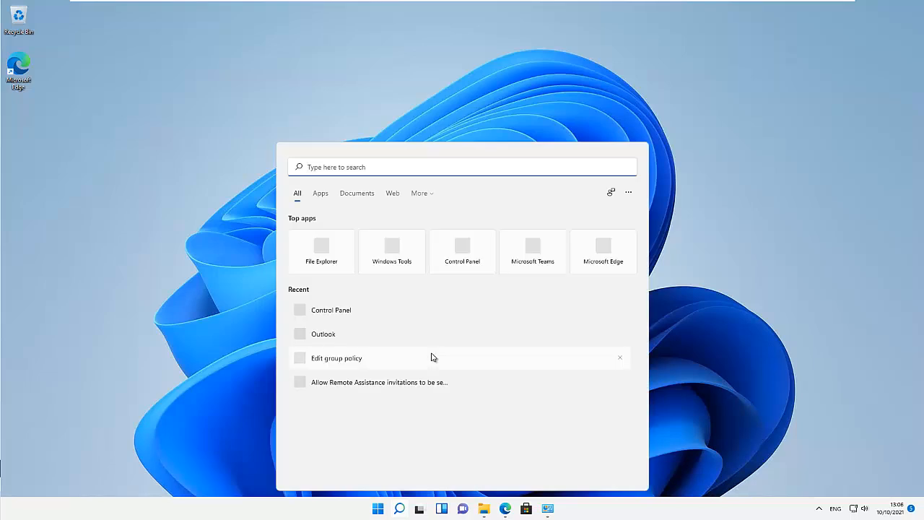
pyautogui.write('outlo')
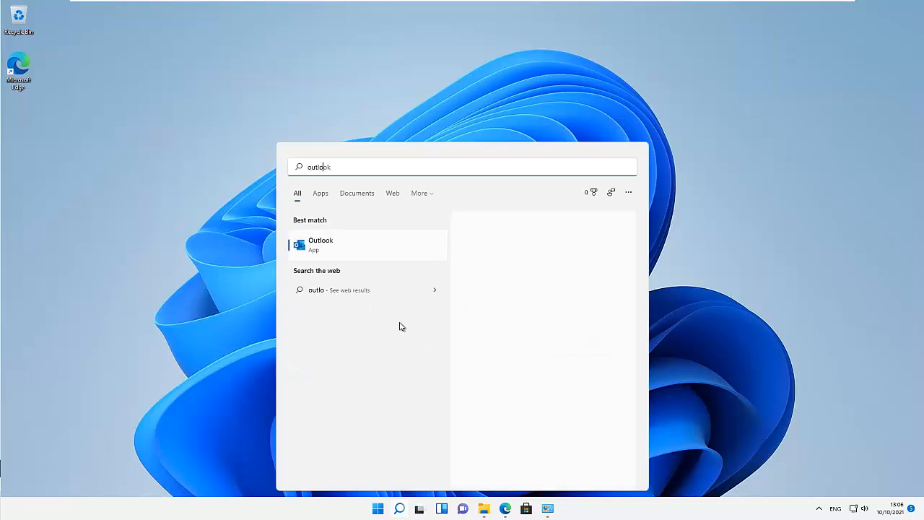
pyautogui.click(316, 245)
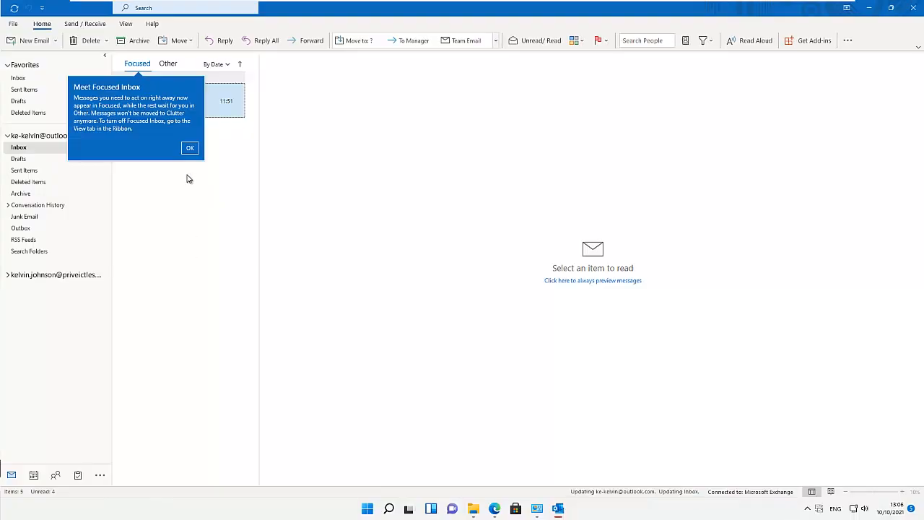
# - Dismiss the Focused Inbox and cloud settings tips, expand the work account's folders, then switch to Control Panel
pyautogui.click(191, 149)
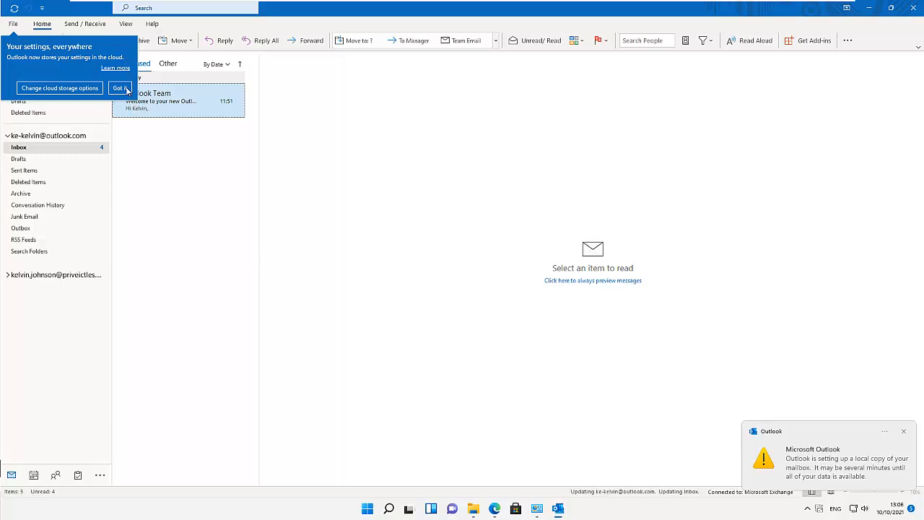
pyautogui.click(120, 88)
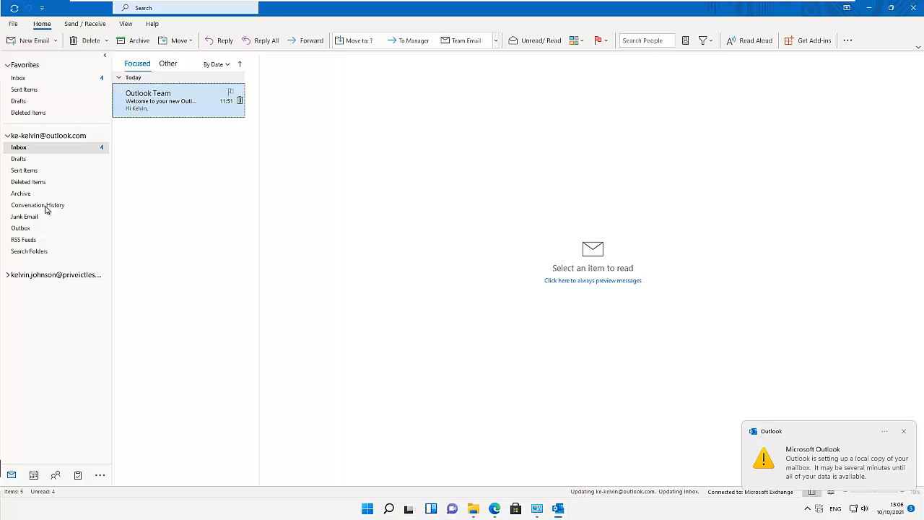
pyautogui.click(8, 275)
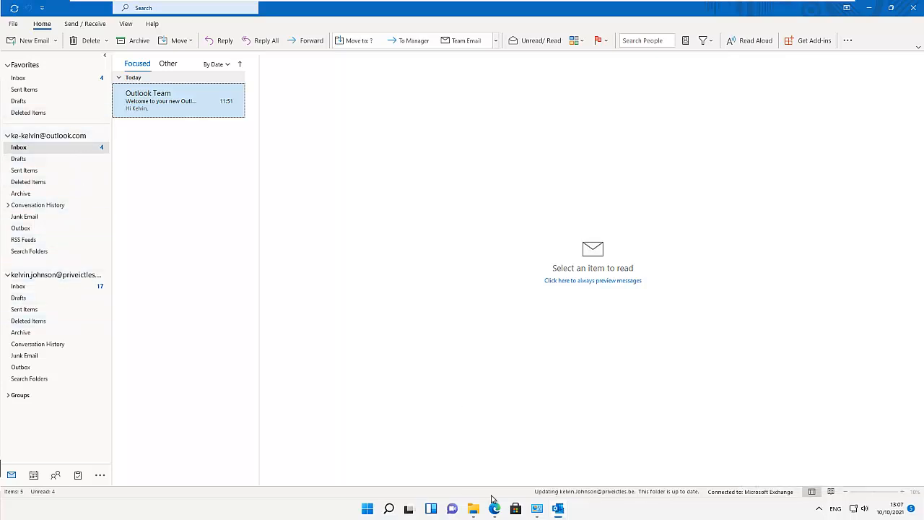
pyautogui.click(537, 507)
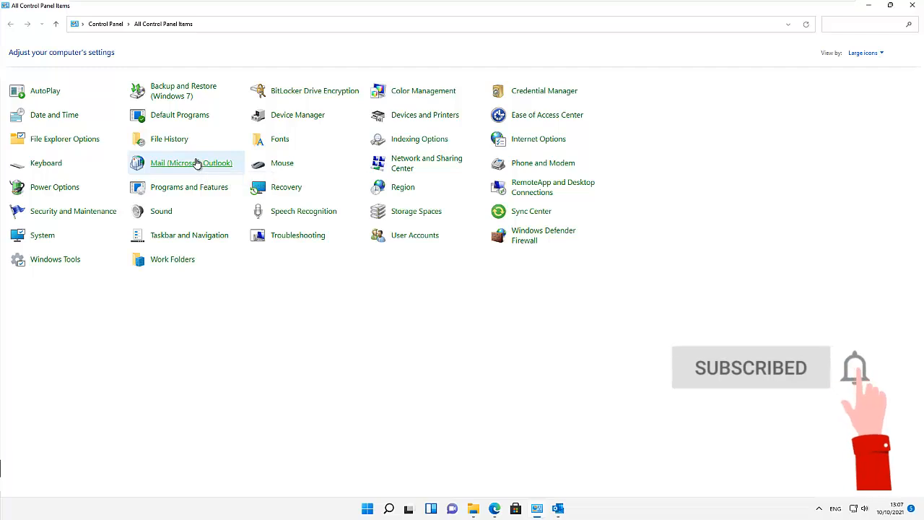
# - Open Mail (Microsoft Outlook) > Show Profiles, listing only the Outlook profile
pyautogui.click(199, 163)
pyautogui.click(246, 183)
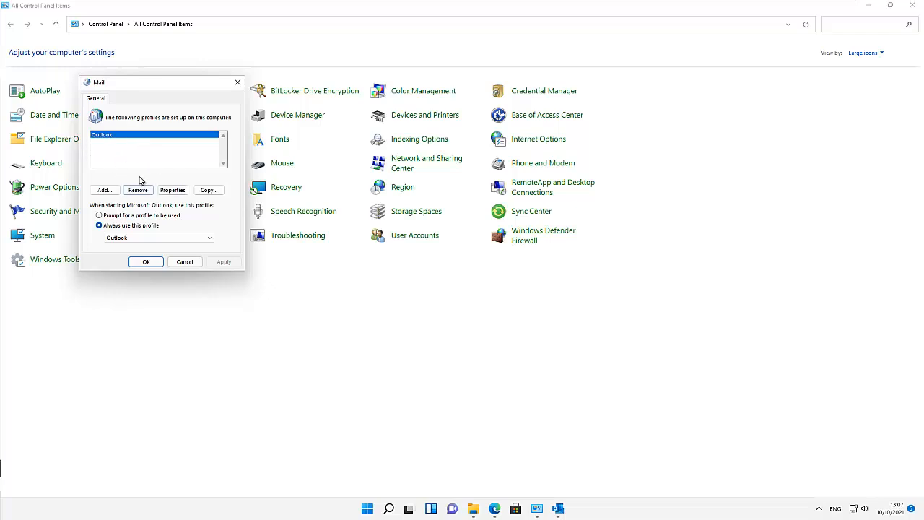
pyautogui.click(557, 510)
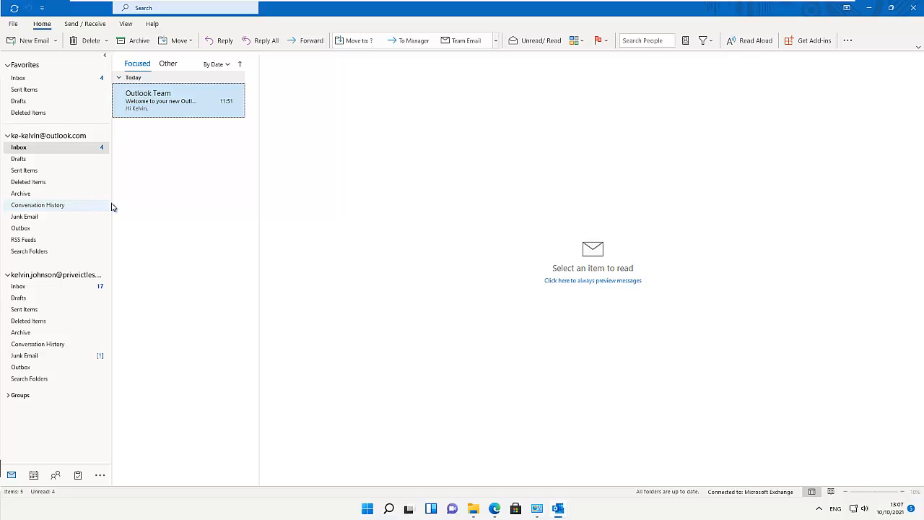
pyautogui.click(536, 508)
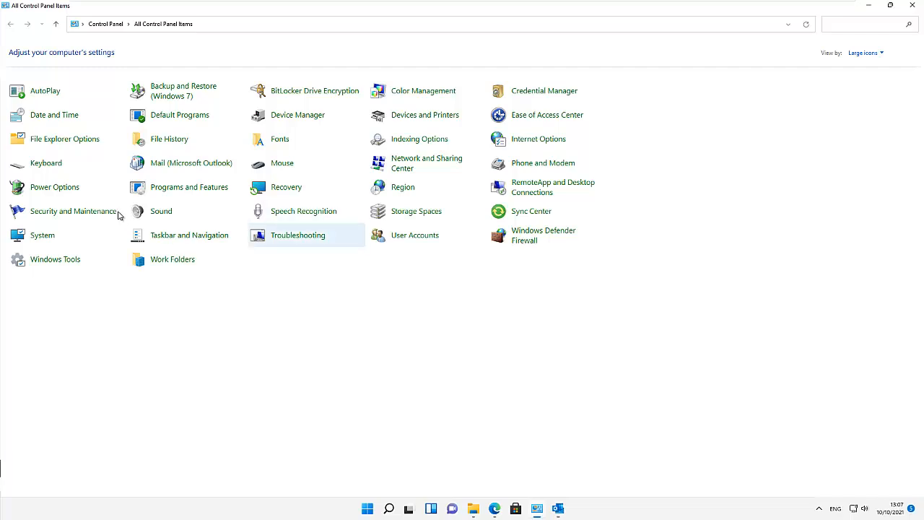
pyautogui.click(188, 165)
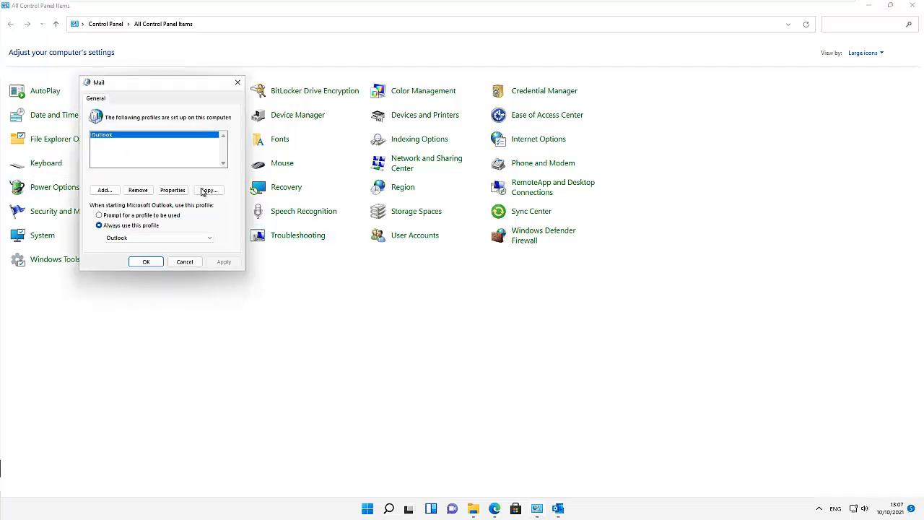
# - Add a new mail profile named for the user
pyautogui.click(107, 190)
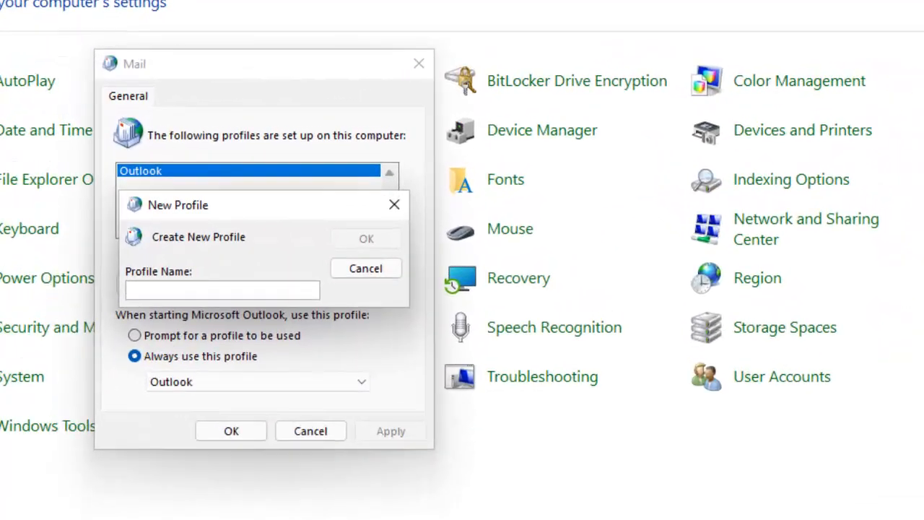
pyautogui.write('Kelvin')
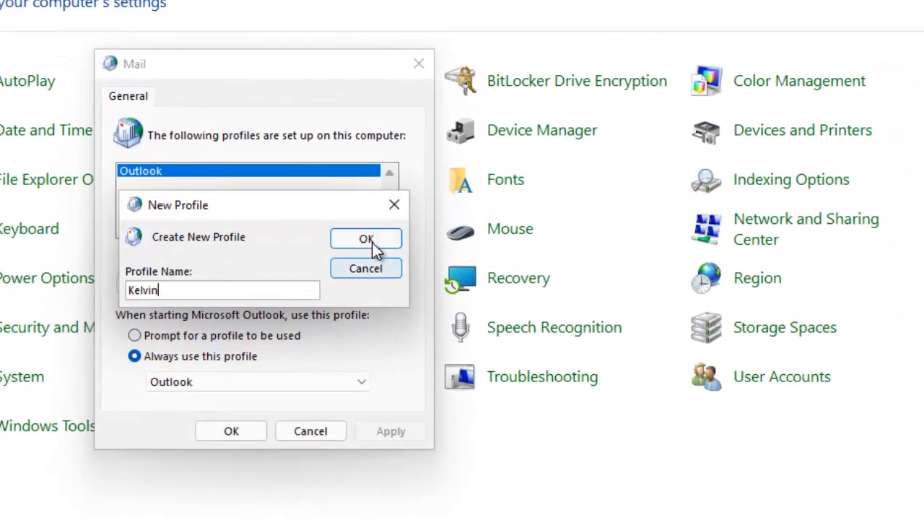
pyautogui.click(371, 240)
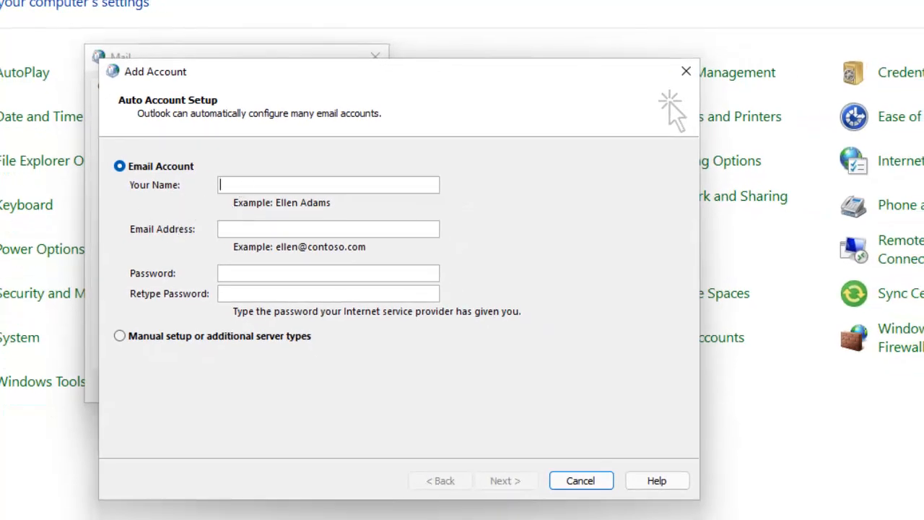
# - Fill in the user's full name, work email address and account password, then finish automatic account setup
pyautogui.press('Tab')
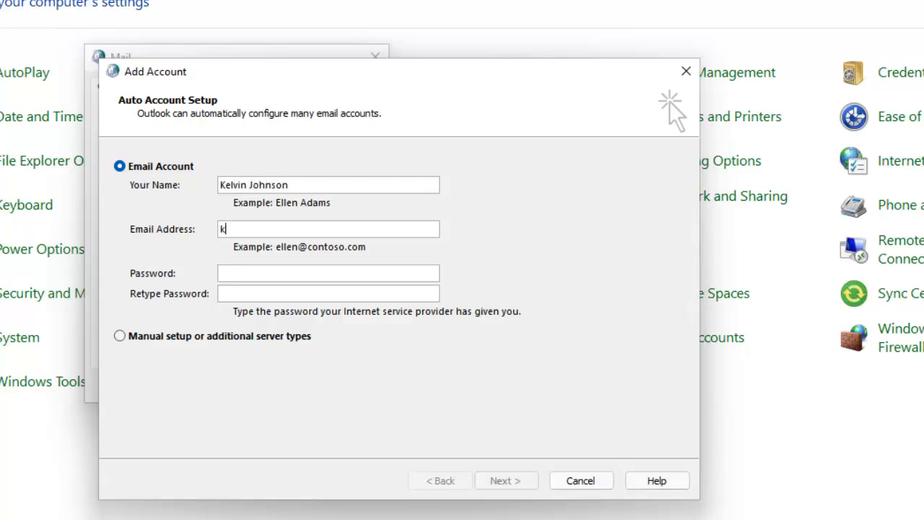
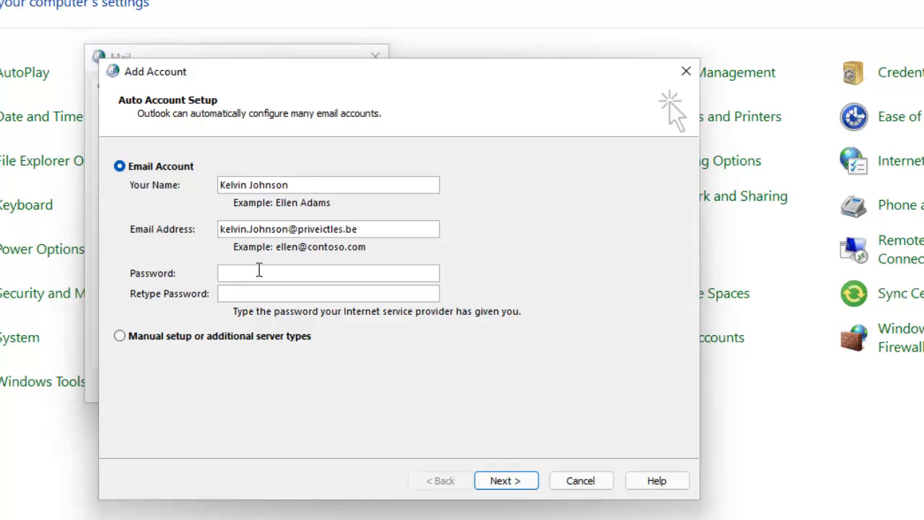
pyautogui.click(259, 273)
pyautogui.write('*********')
pyautogui.click(527, 482)
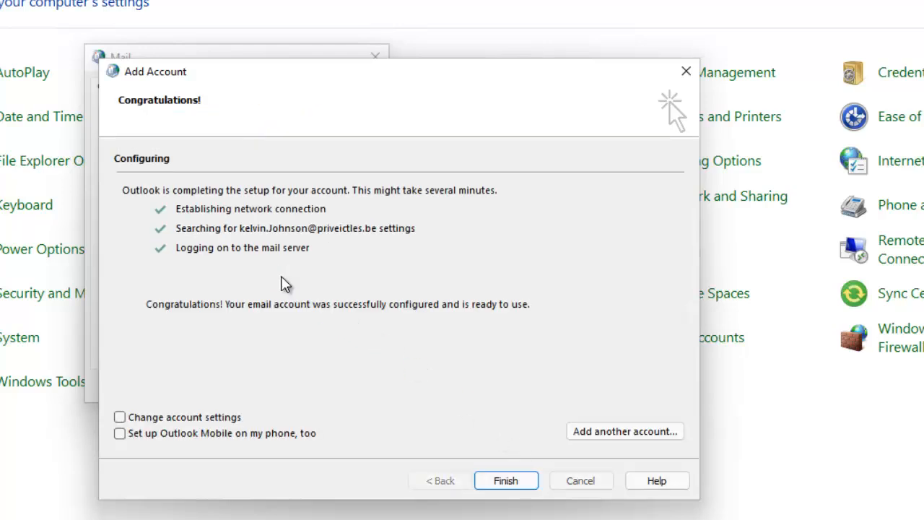
pyautogui.click(499, 485)
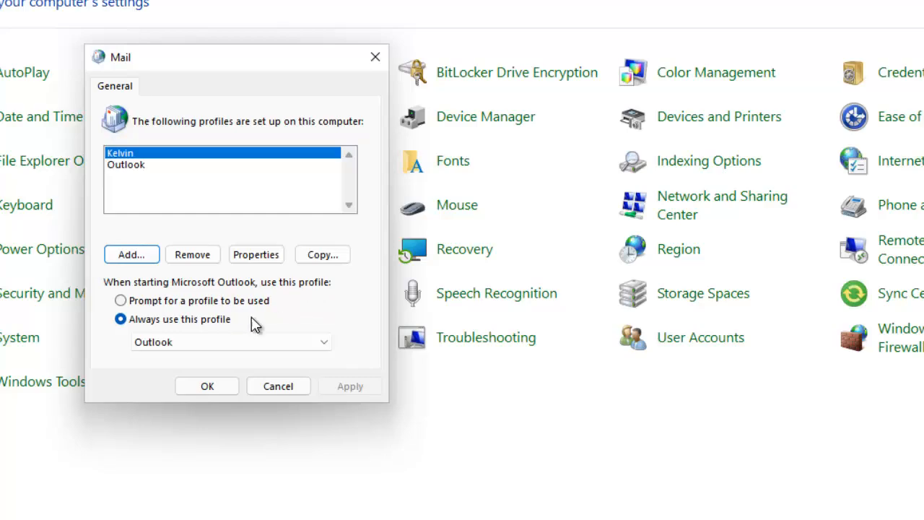
# - Close the Mail profile settings, then briefly open and close Outlook
pyautogui.click(205, 388)
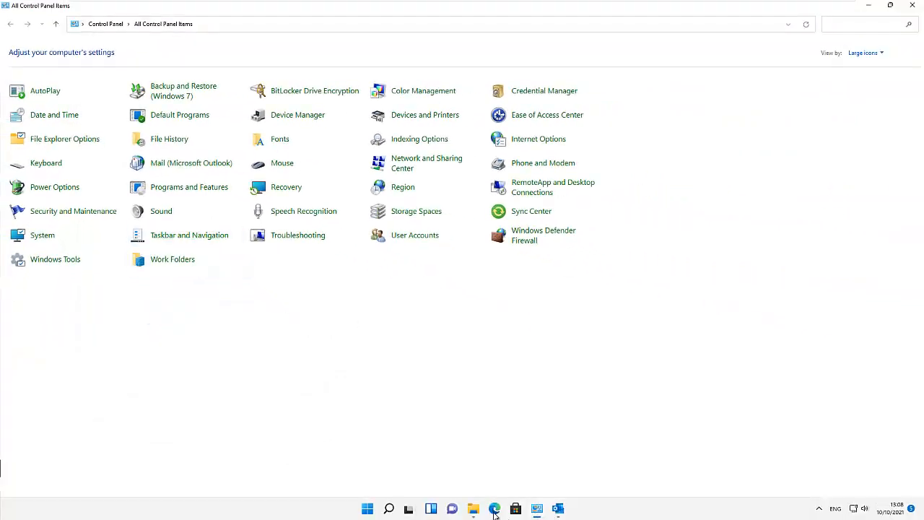
pyautogui.click(558, 511)
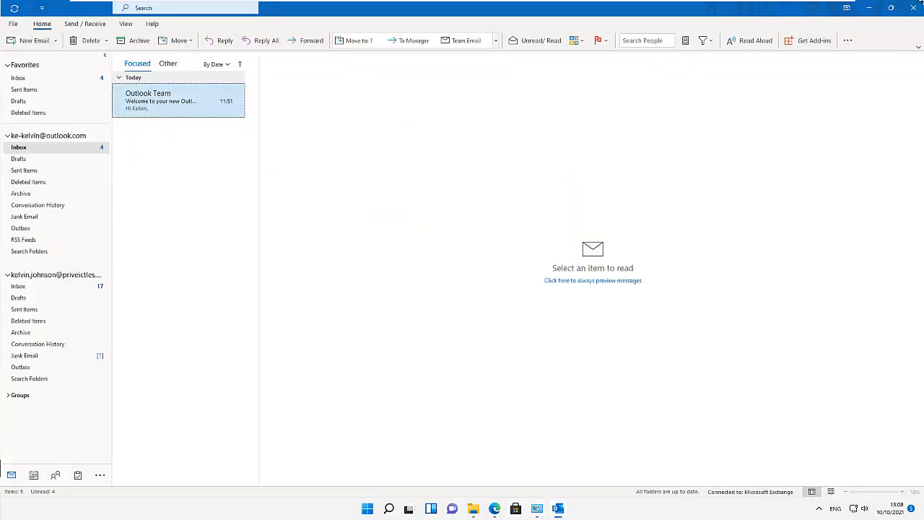
pyautogui.click(916, 6)
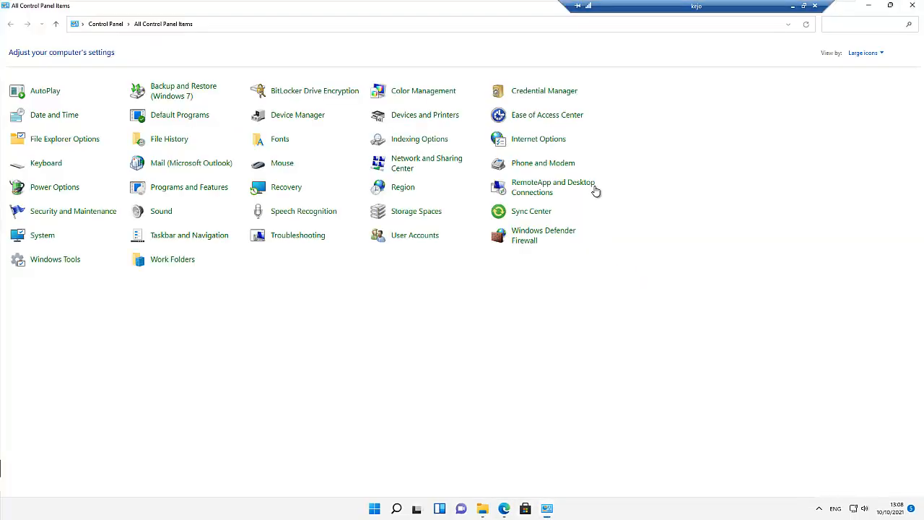
# - Pin Outlook to the taskbar from Start search, launch it, and reopen Control Panel's Mail setup
pyautogui.click(399, 511)
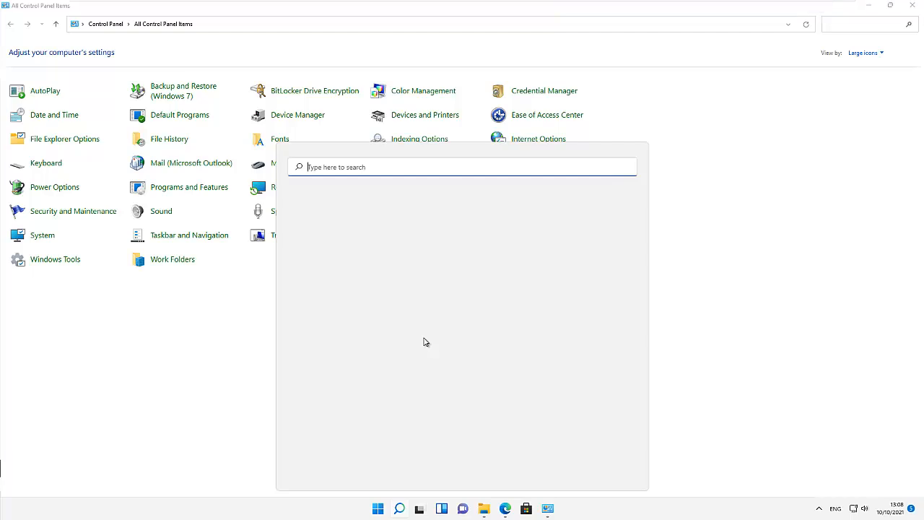
pyautogui.write('outlo')
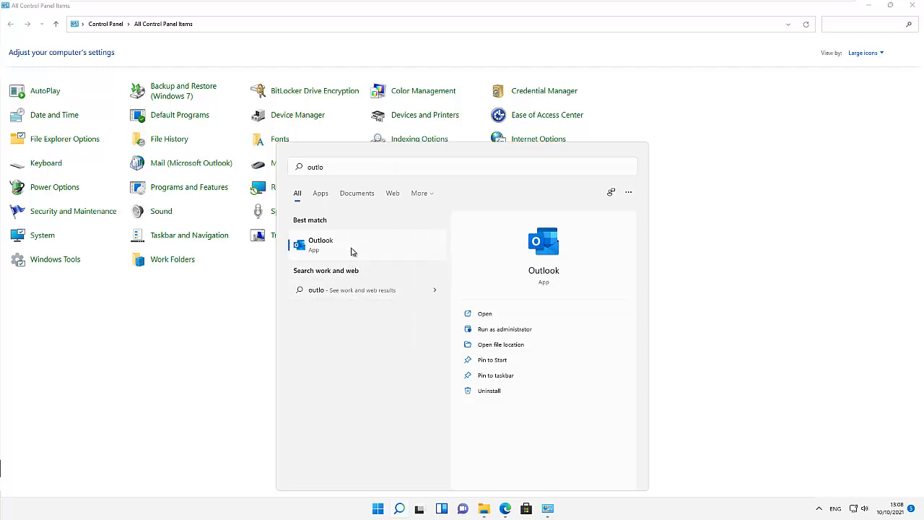
pyautogui.rightClick(352, 249)
pyautogui.click(398, 322)
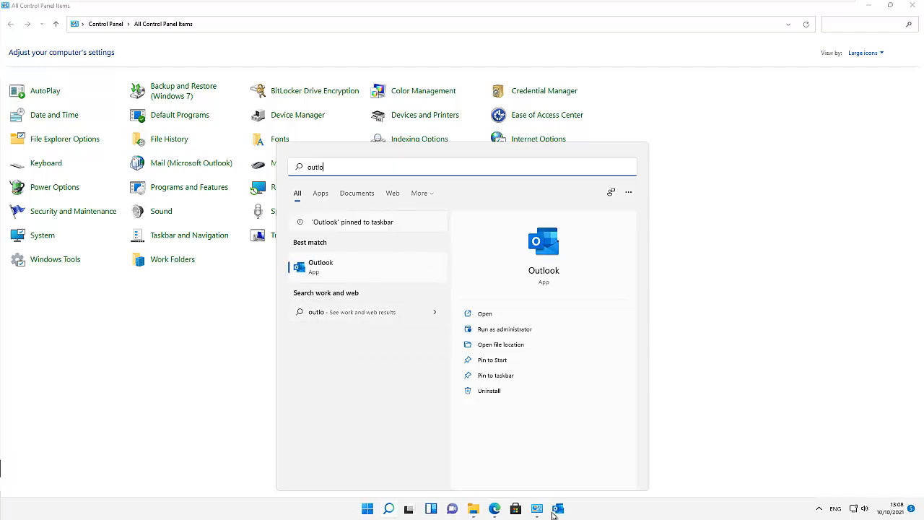
pyautogui.click(558, 509)
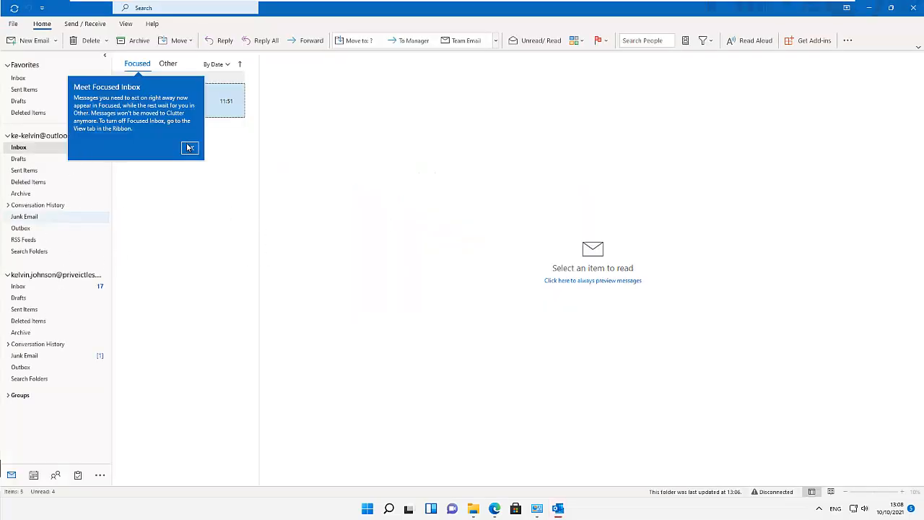
pyautogui.click(535, 511)
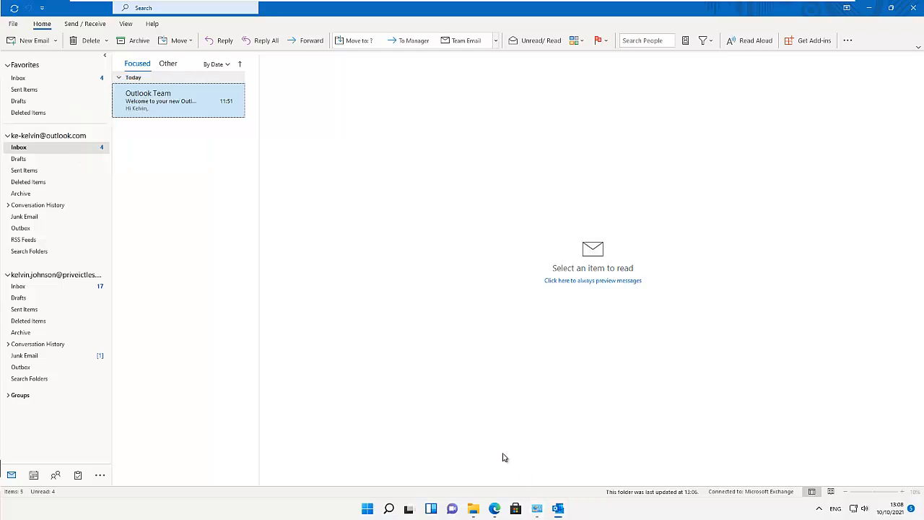
pyautogui.click(171, 171)
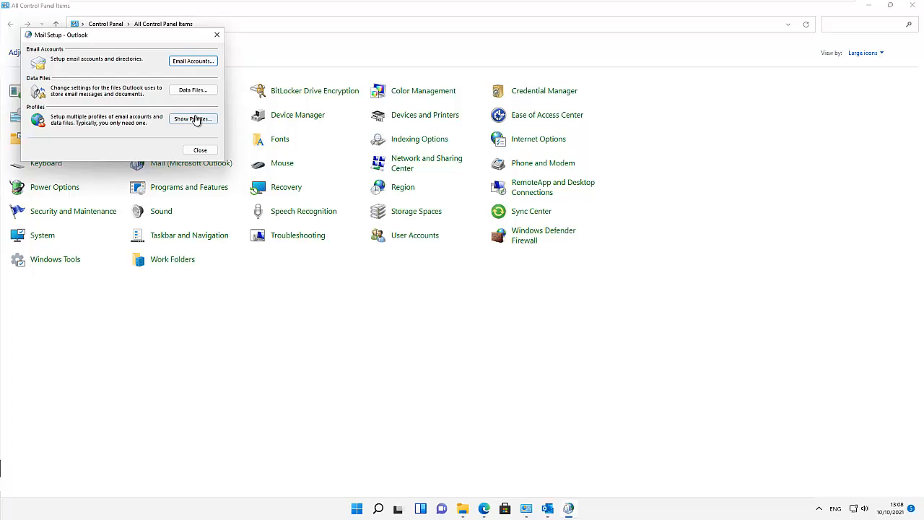
pyautogui.click(181, 121)
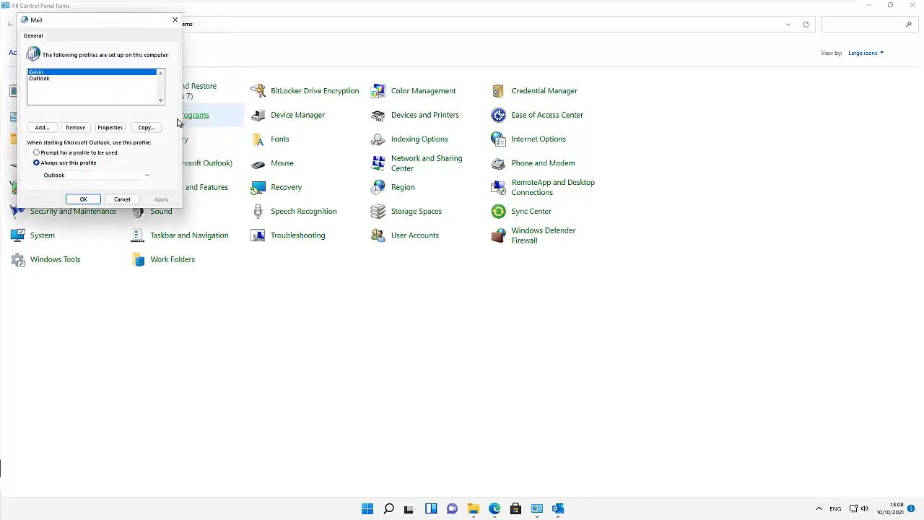
pyautogui.click(47, 153)
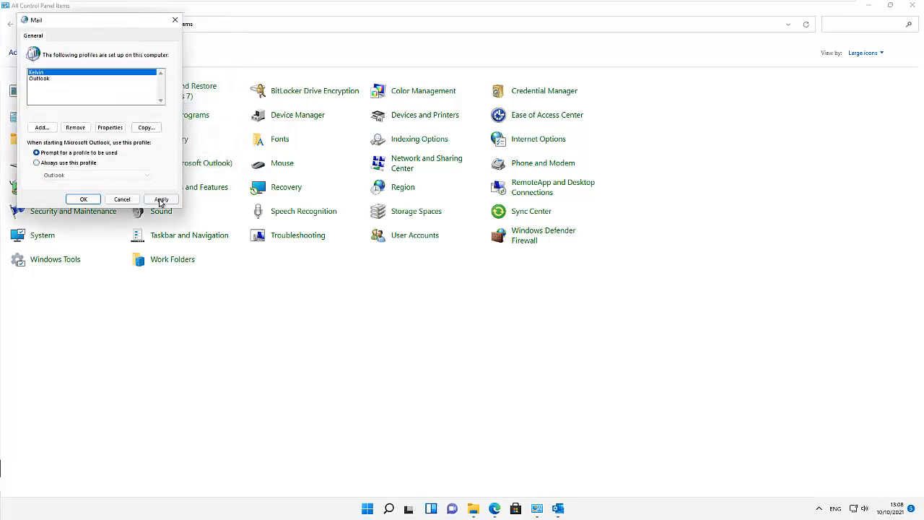
pyautogui.click(161, 199)
pyautogui.click(560, 510)
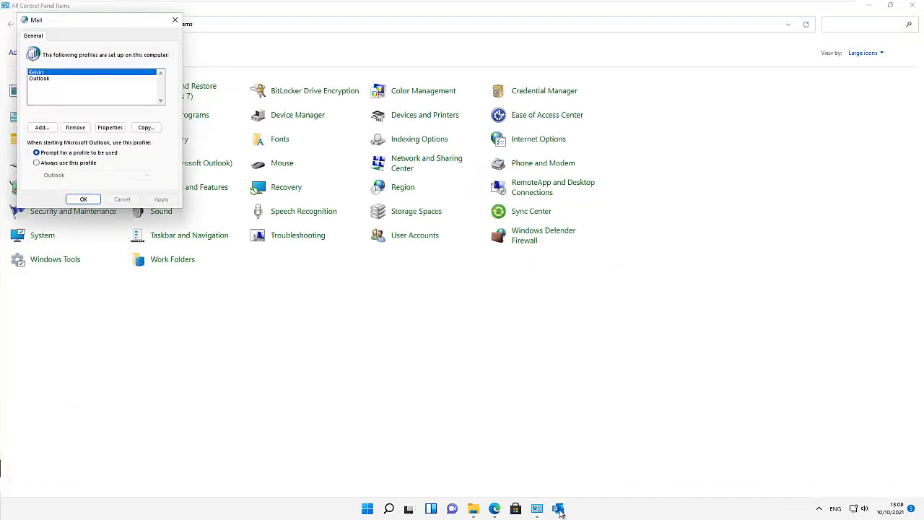
pyautogui.click(559, 510)
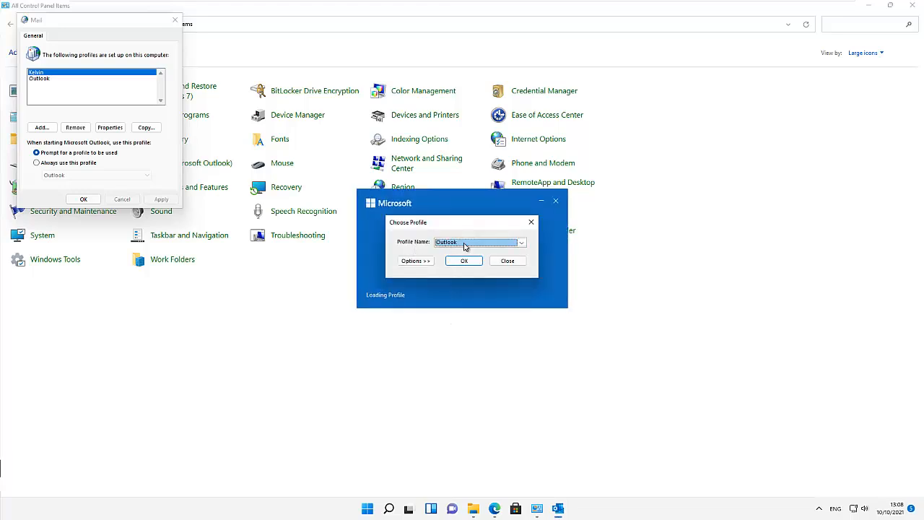
# - Start Outlook with the new work-only profile and show its Outlook Today page (17 Inbox messages)
pyautogui.click(466, 246)
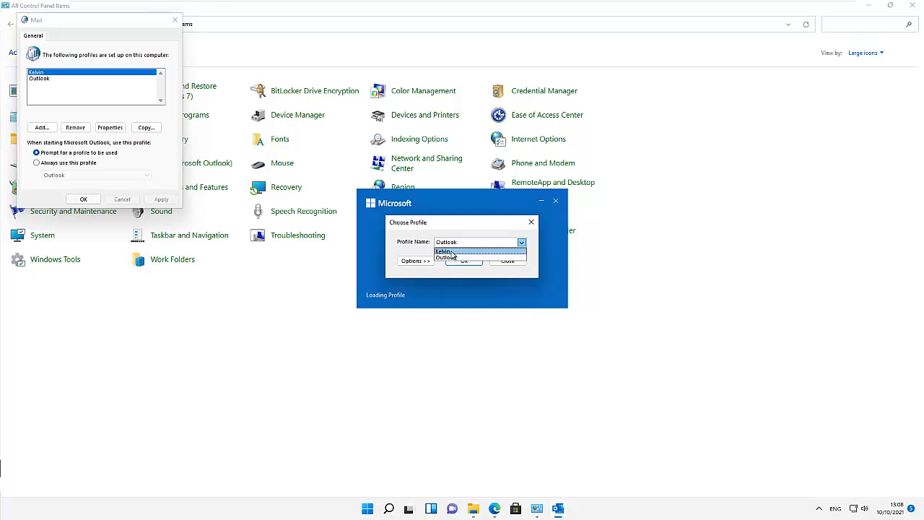
pyautogui.click(451, 252)
pyautogui.click(465, 262)
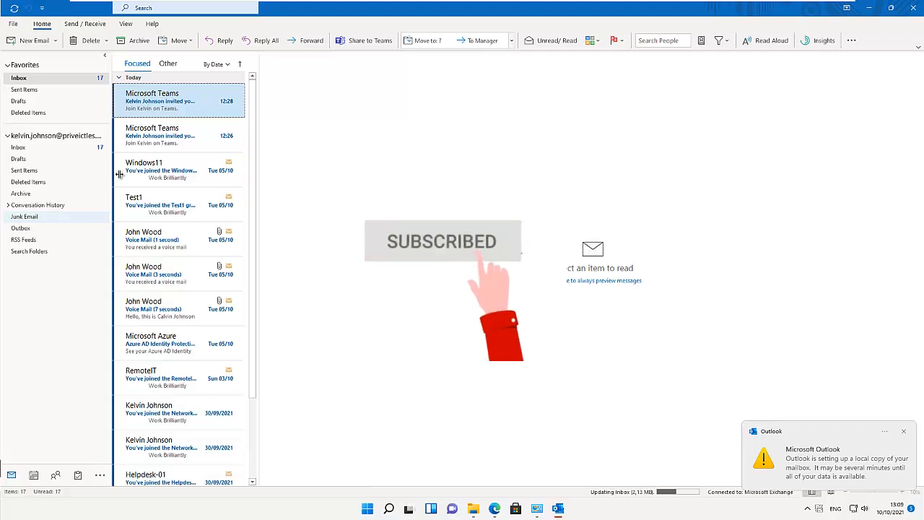
pyautogui.click(75, 141)
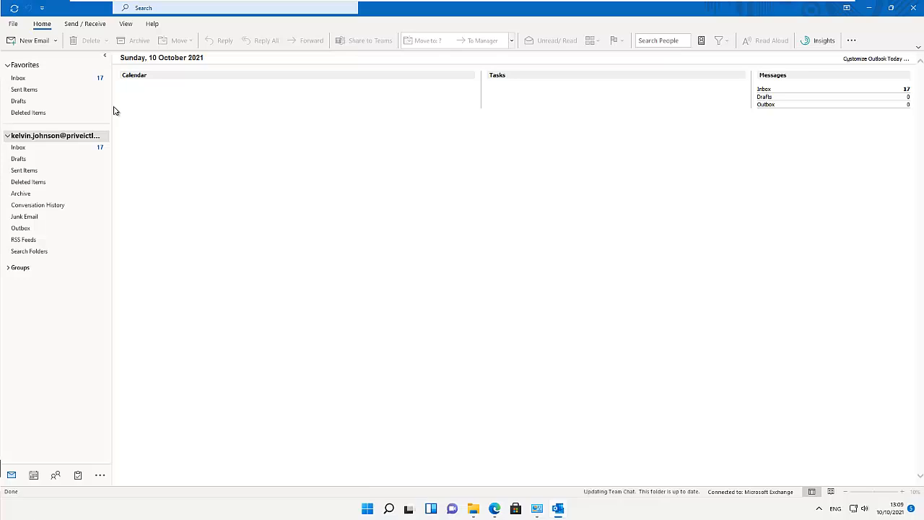
# - Choose the new work-only profile as default, restore 'Prompt for a profile to be used', and OK
pyautogui.click(537, 508)
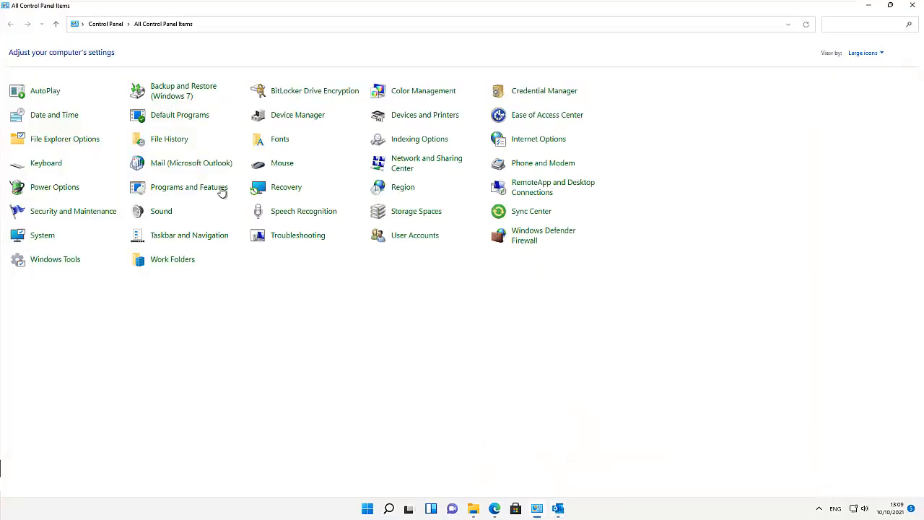
pyautogui.click(189, 166)
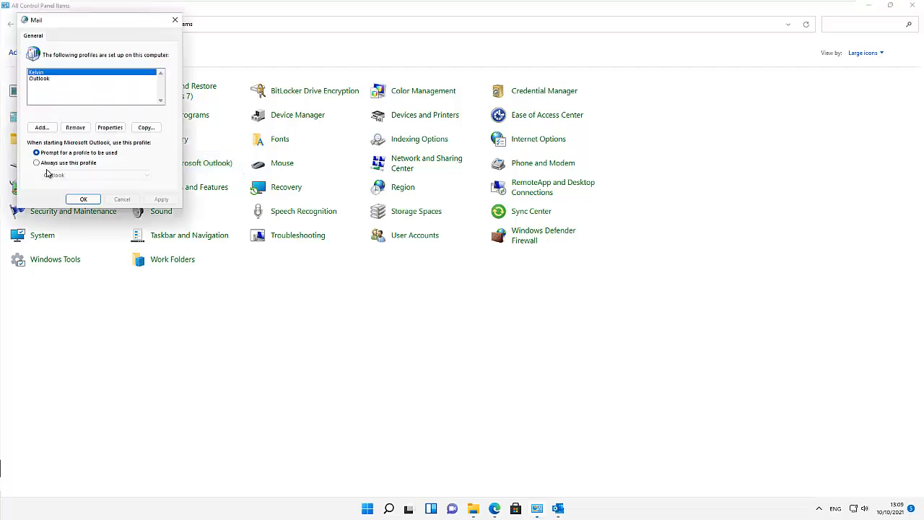
pyautogui.click(52, 163)
pyautogui.click(88, 174)
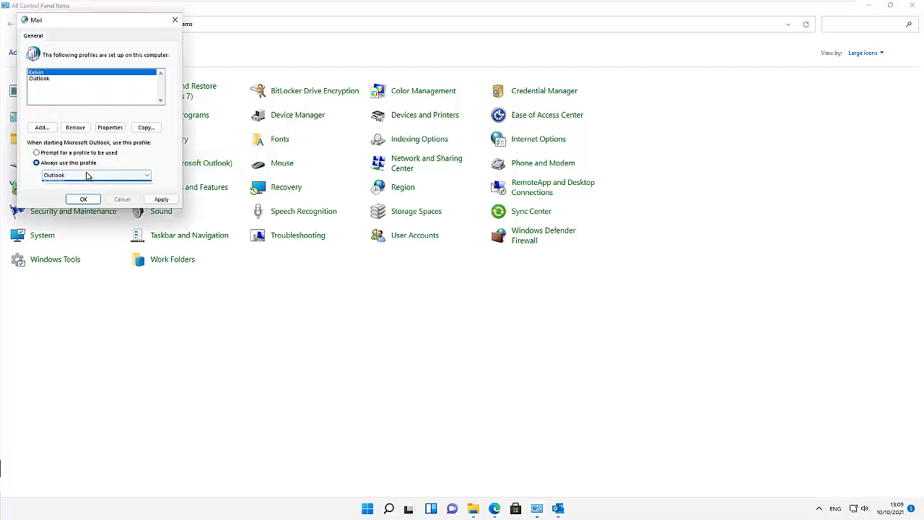
pyautogui.click(50, 183)
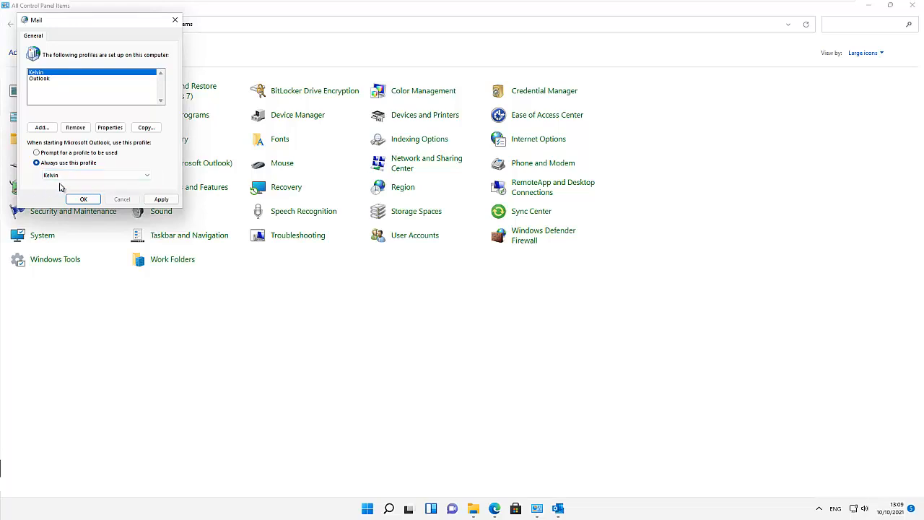
pyautogui.click(93, 154)
pyautogui.click(94, 200)
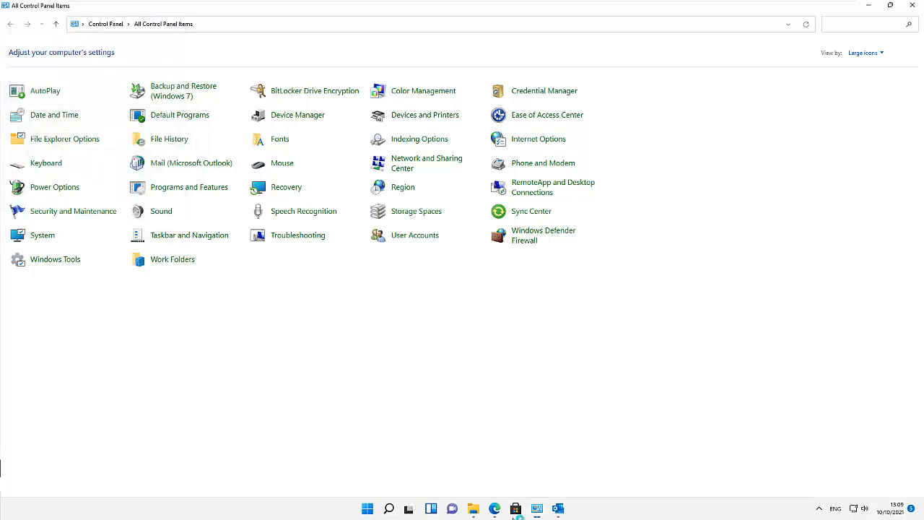
# - Return to the work-only Outlook window showing Outlook Today with 17 Inbox messages
pyautogui.click(559, 509)
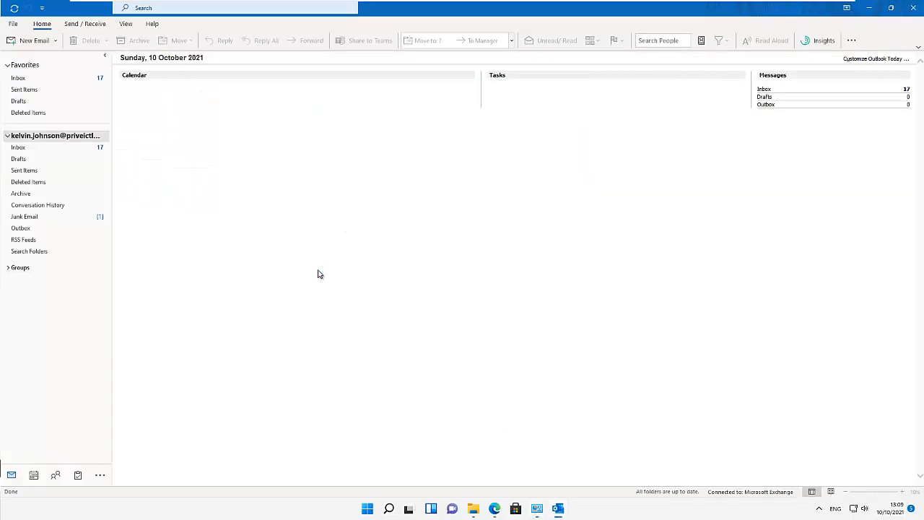